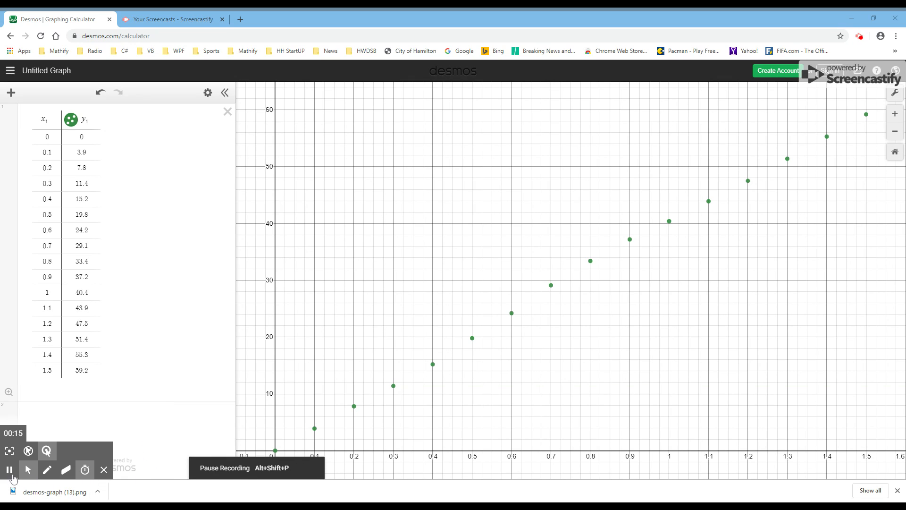
click(9, 470)
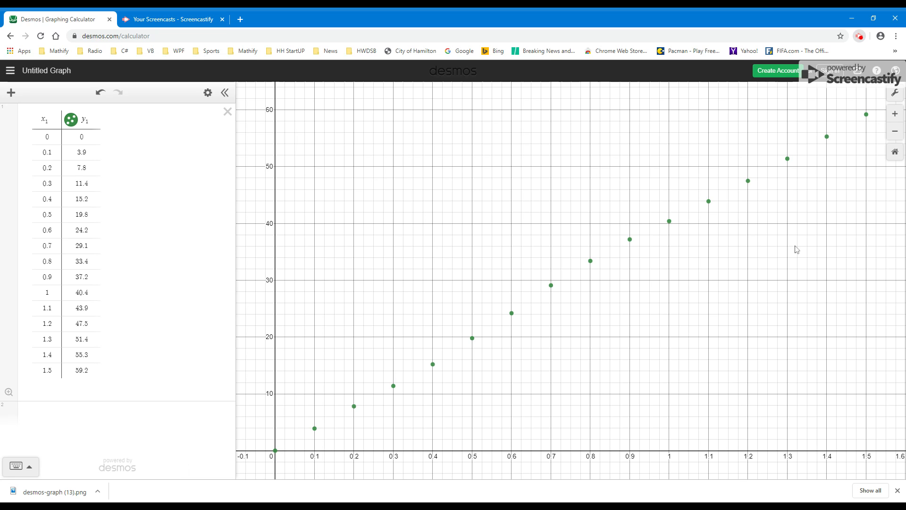
click(803, 300)
Begin a new expression below the data table with the variable y_1, using the on-screen math keypad
click(46, 419)
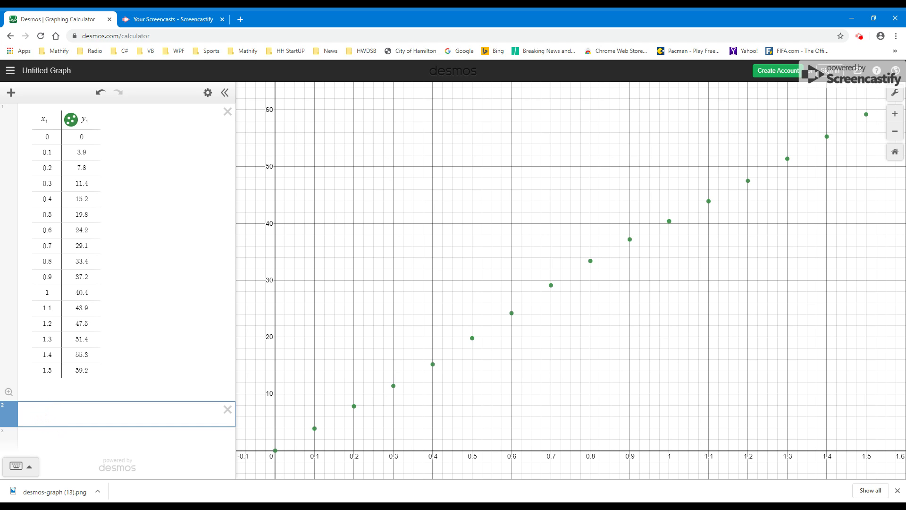
click(17, 470)
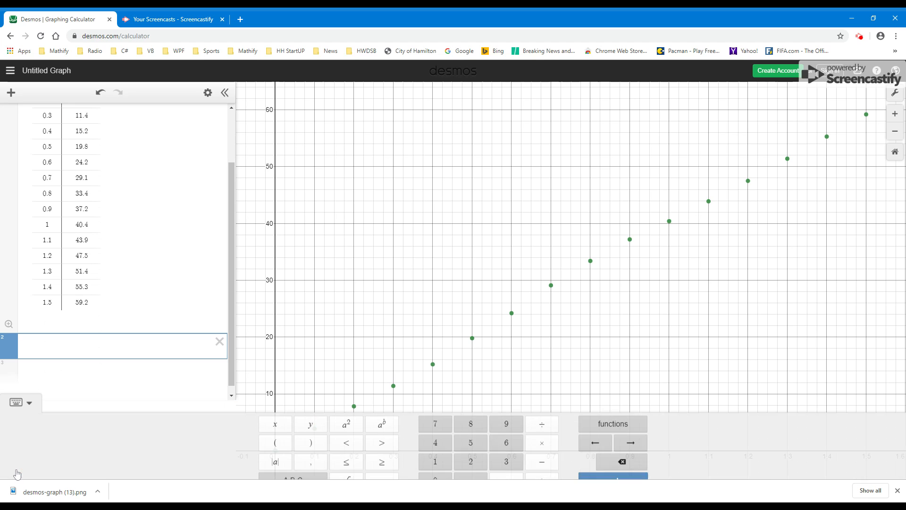
click(319, 418)
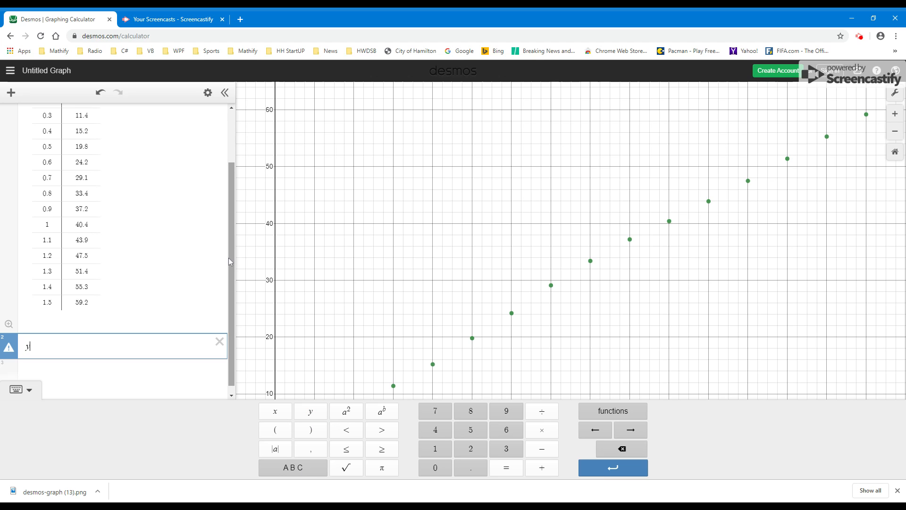
drag(230, 259, 236, 200)
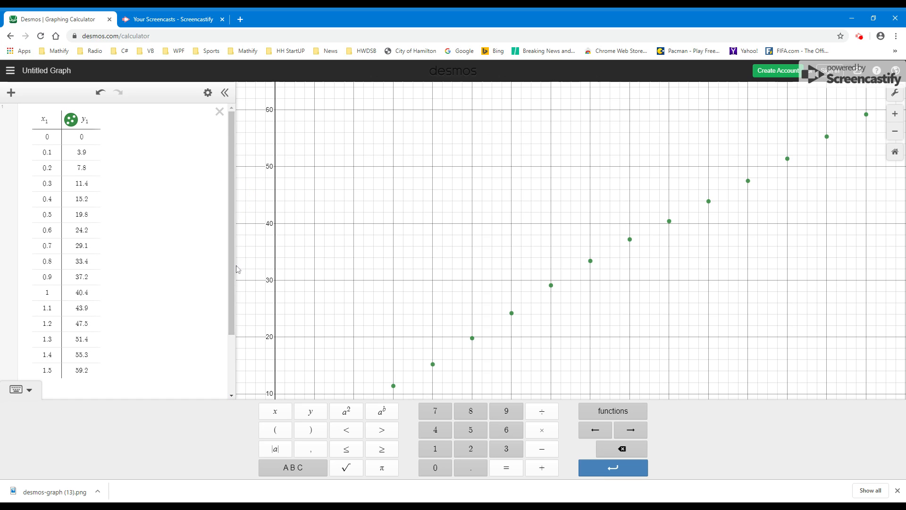
drag(233, 248, 221, 317)
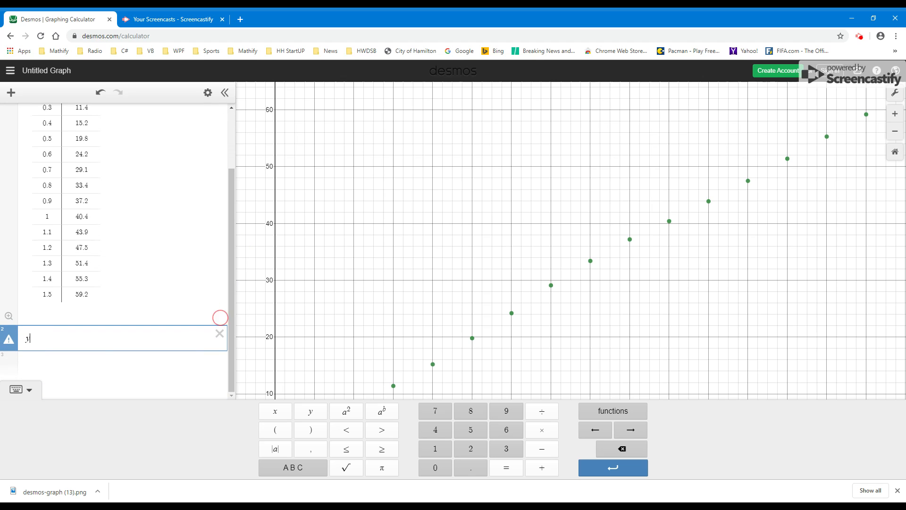
click(432, 449)
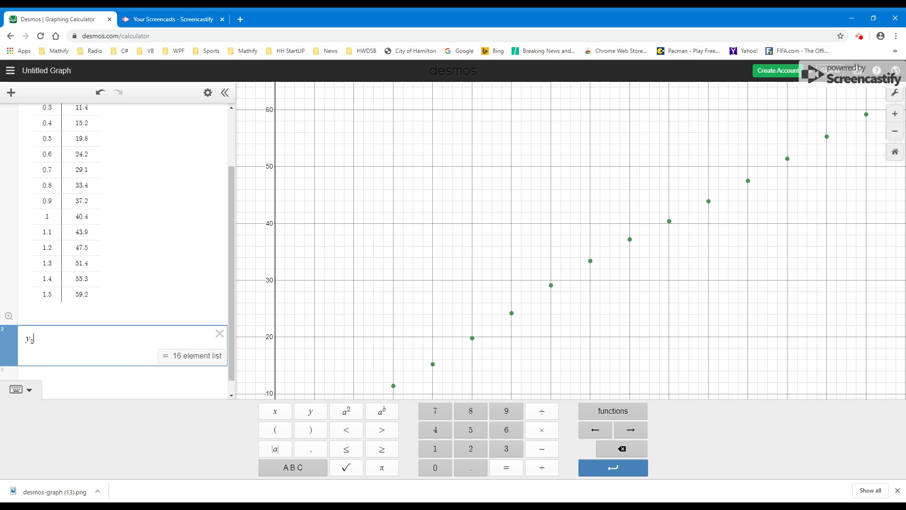
Extend the y_1 expression into the regression y_1 ~ mx_1
click(293, 468)
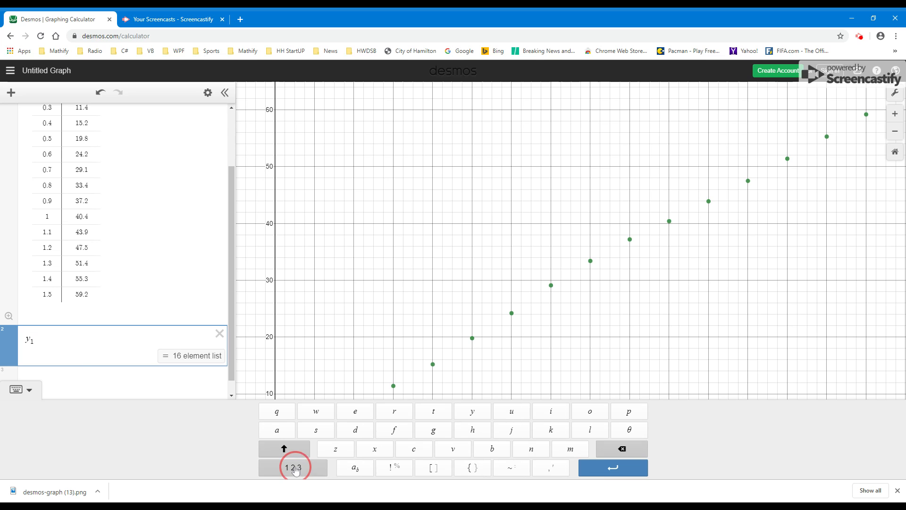
click(520, 474)
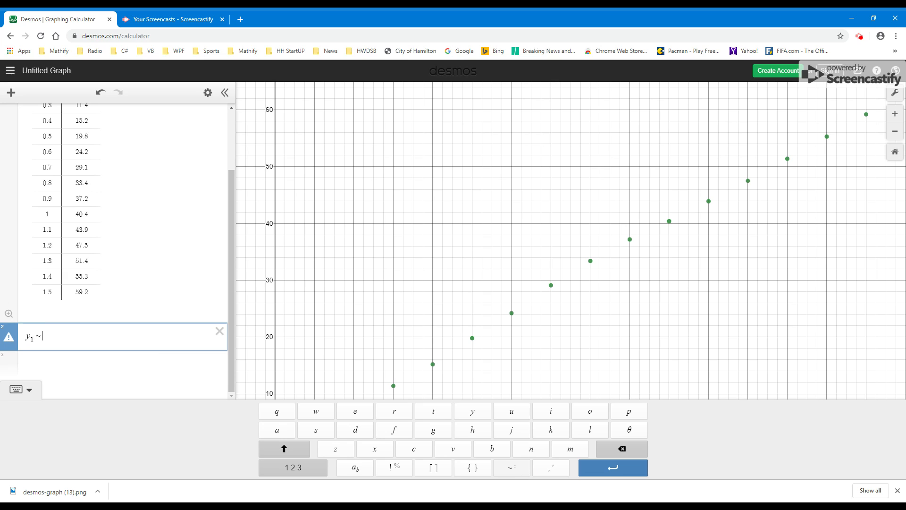
click(571, 449)
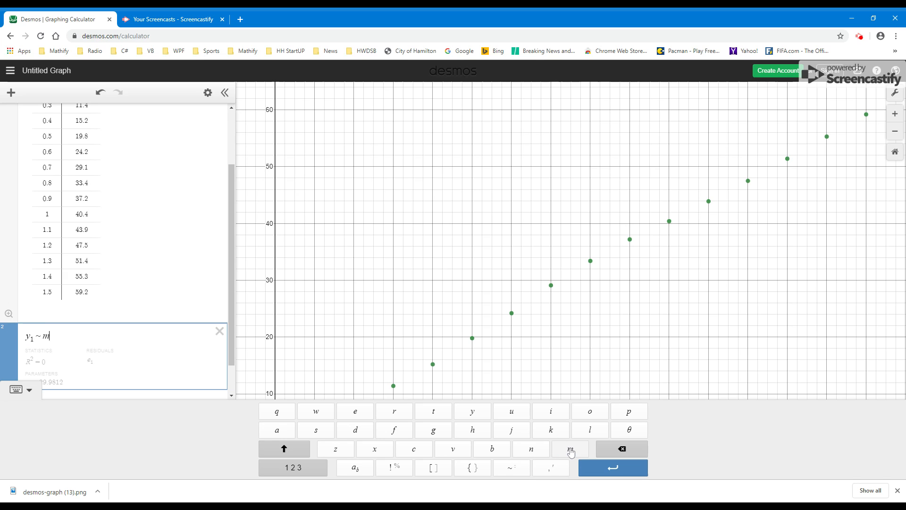
click(297, 468)
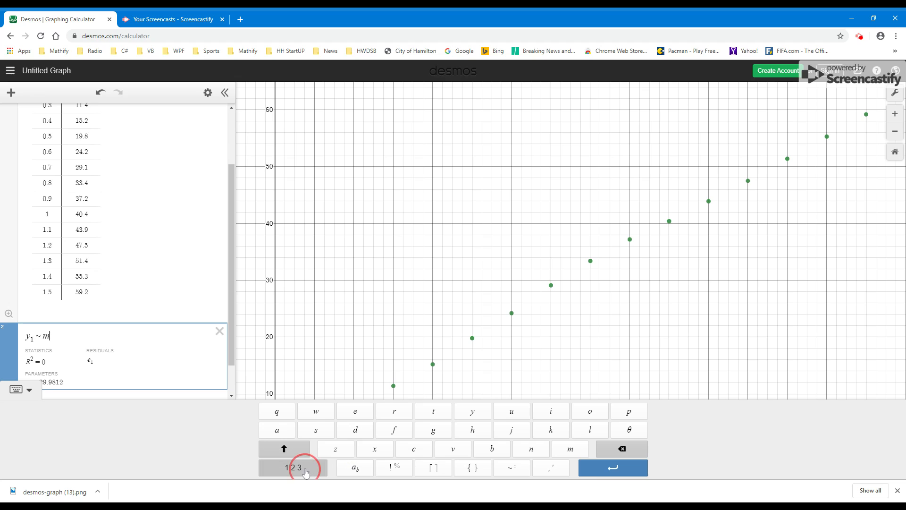
click(275, 411)
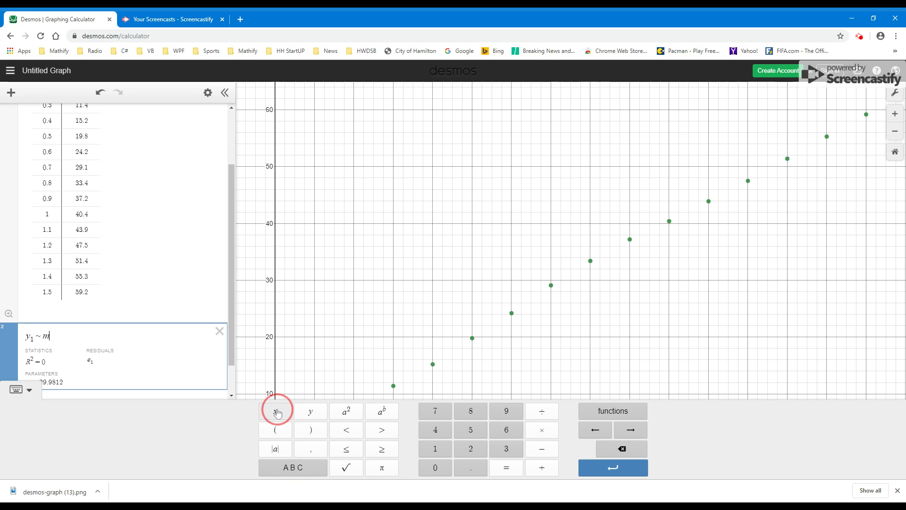
click(442, 455)
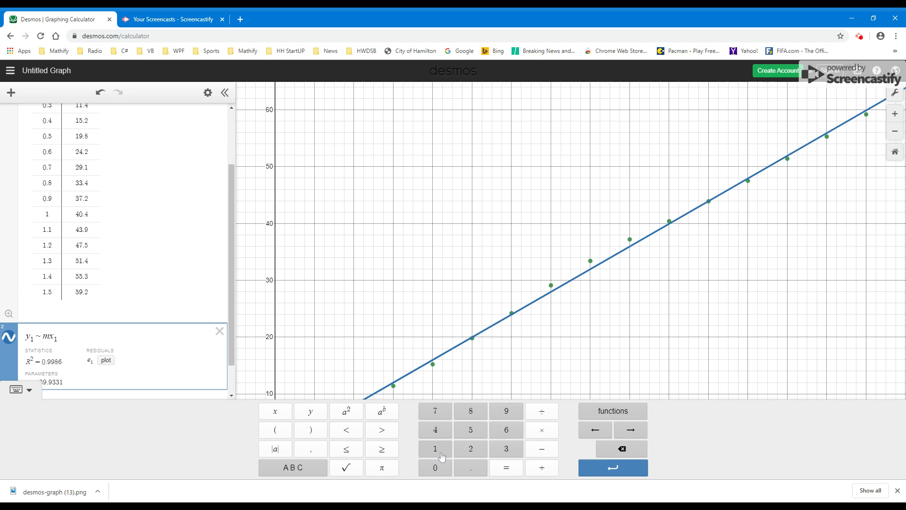
Add + b to complete the linear regression y_1 ~ mx_1 + b, and hide the on-screen keypad
click(542, 467)
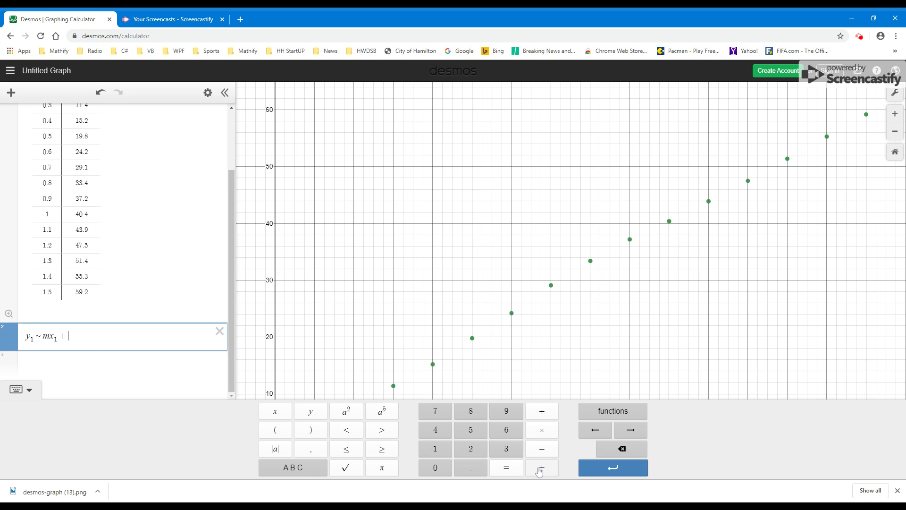
click(293, 467)
click(492, 448)
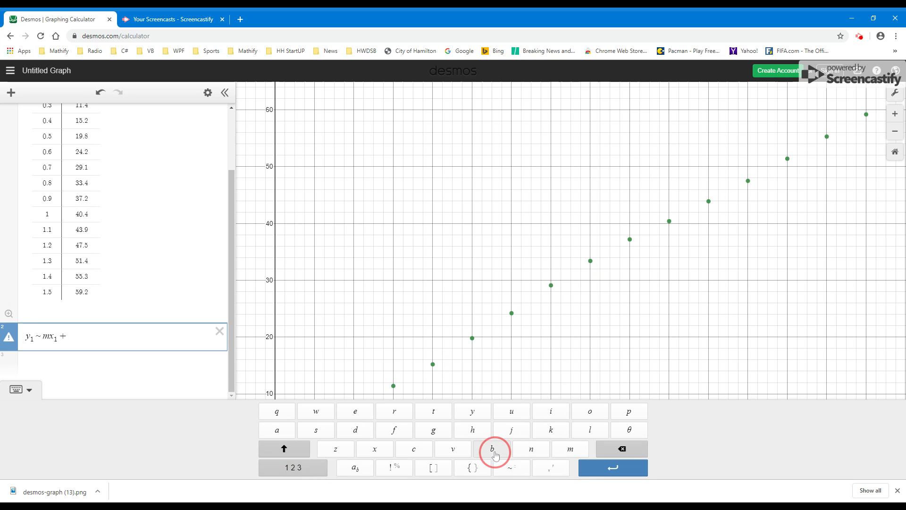
drag(232, 297, 238, 334)
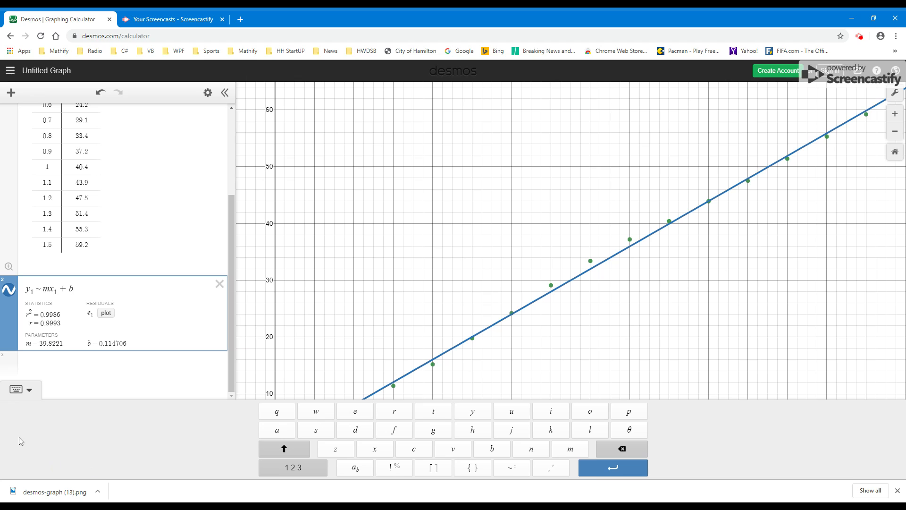
click(25, 391)
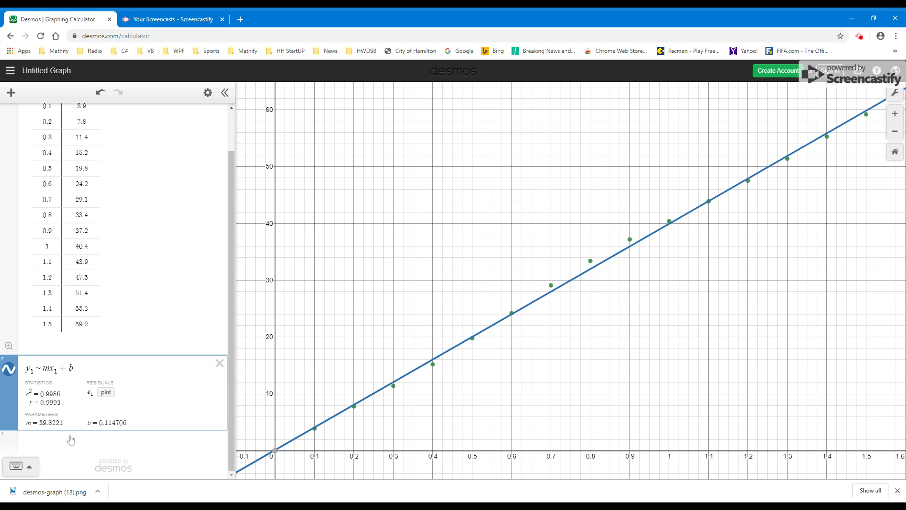
Graph y = 39.82x + 0.11 in a new expression below the regression, and hide its line
click(57, 440)
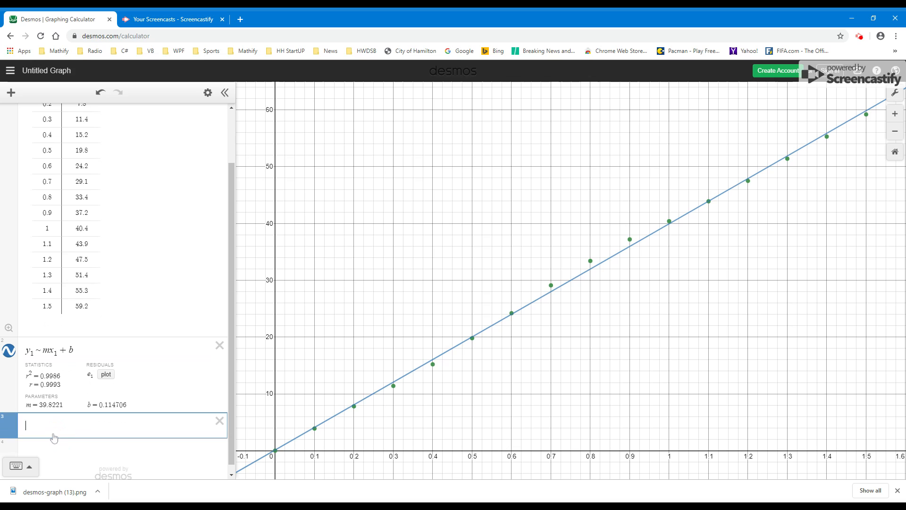
text(y)
text(= 39)
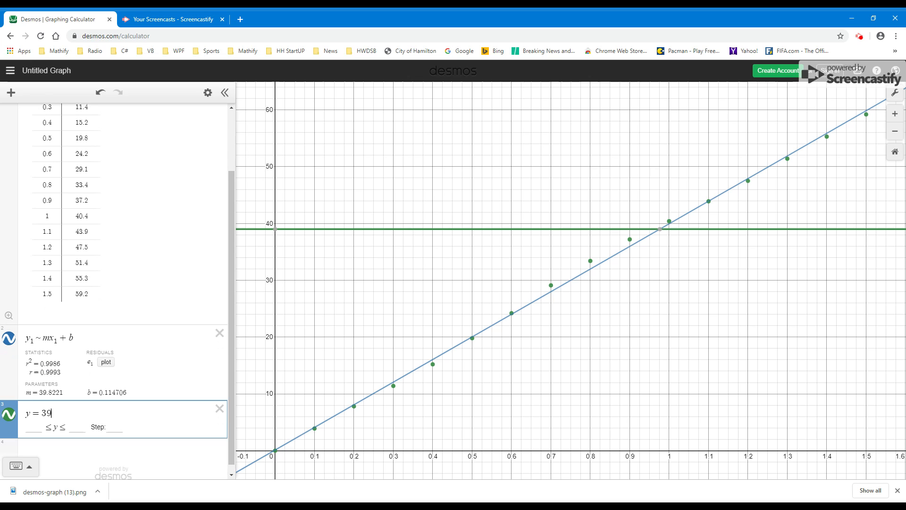
text(.82x )
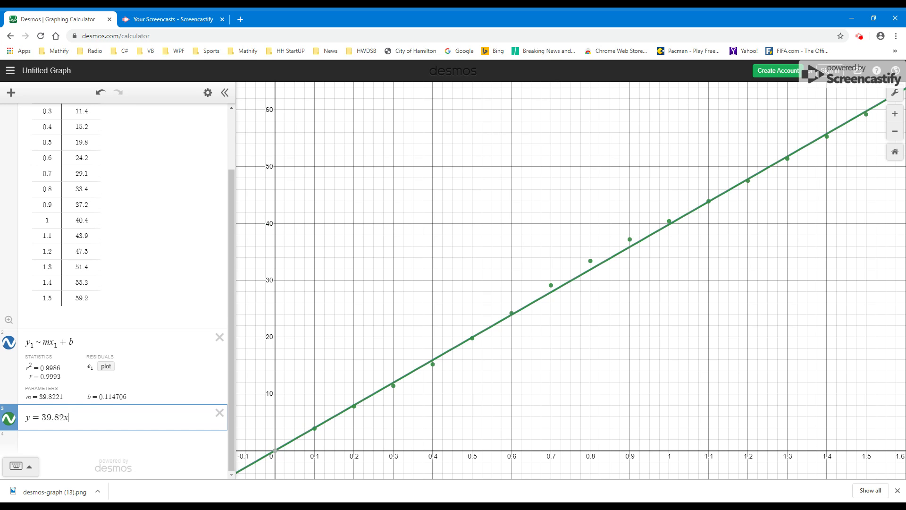
text(+ )
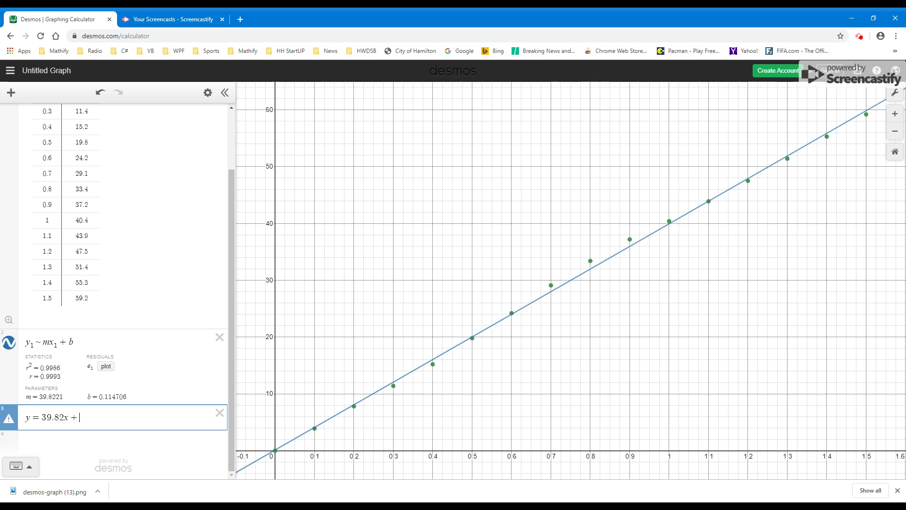
text(0.)
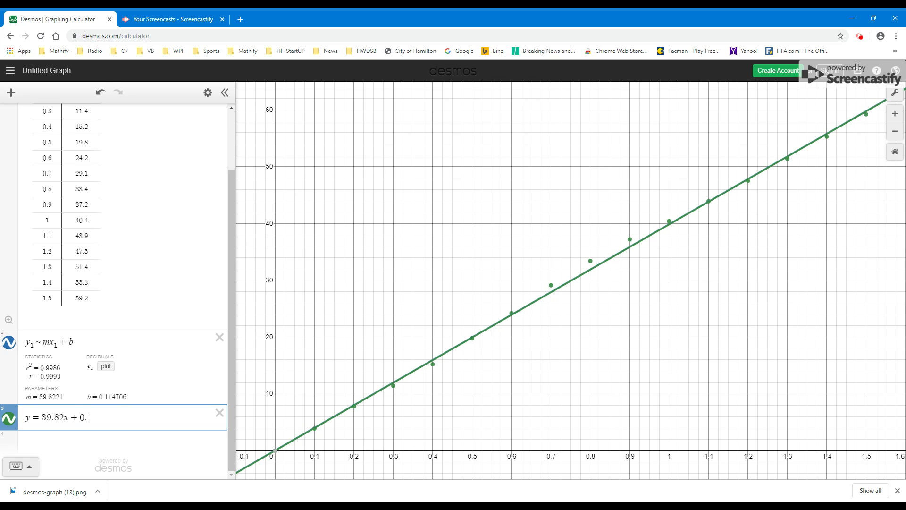
text(11)
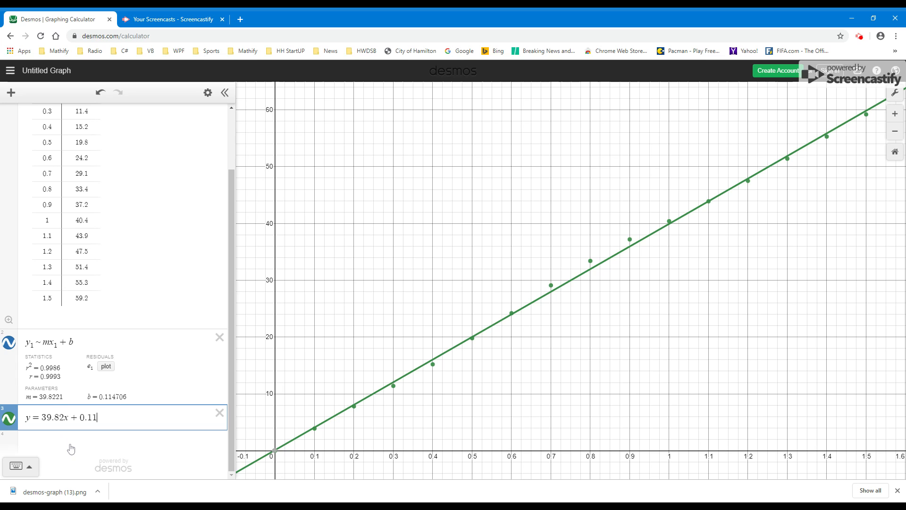
click(62, 448)
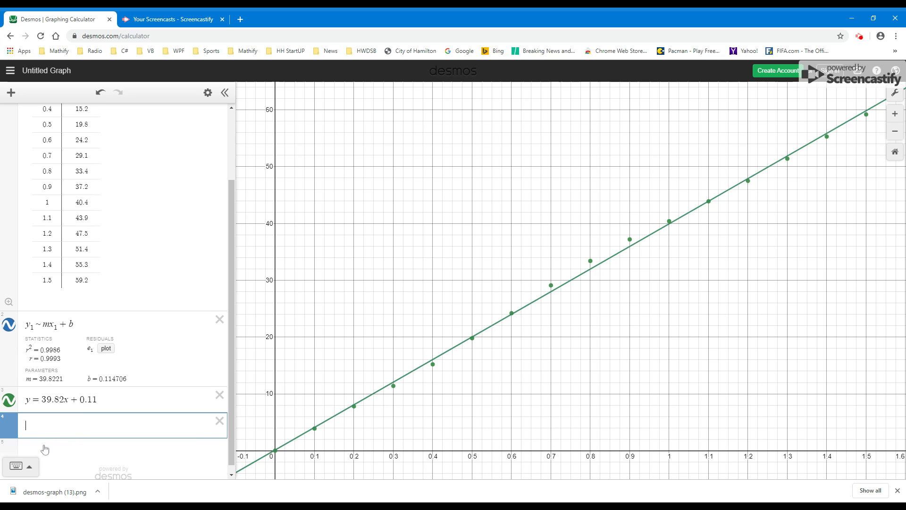
click(220, 421)
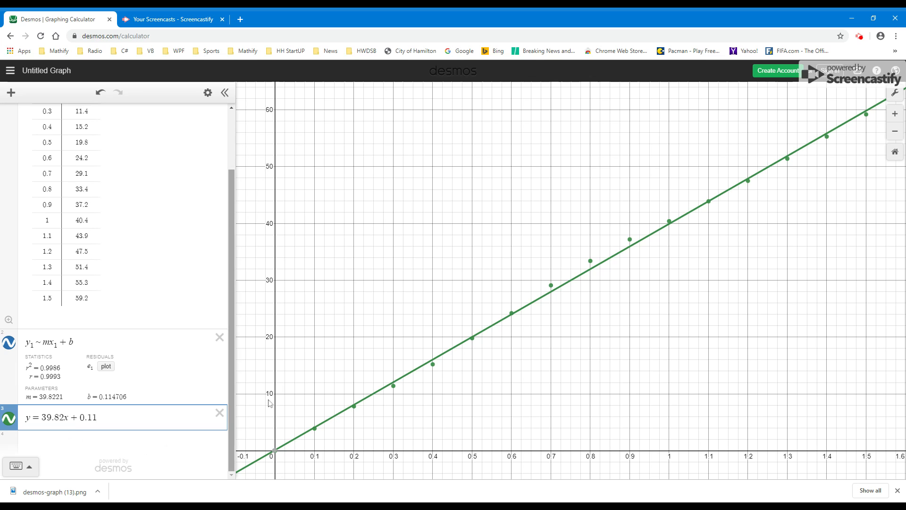
click(9, 422)
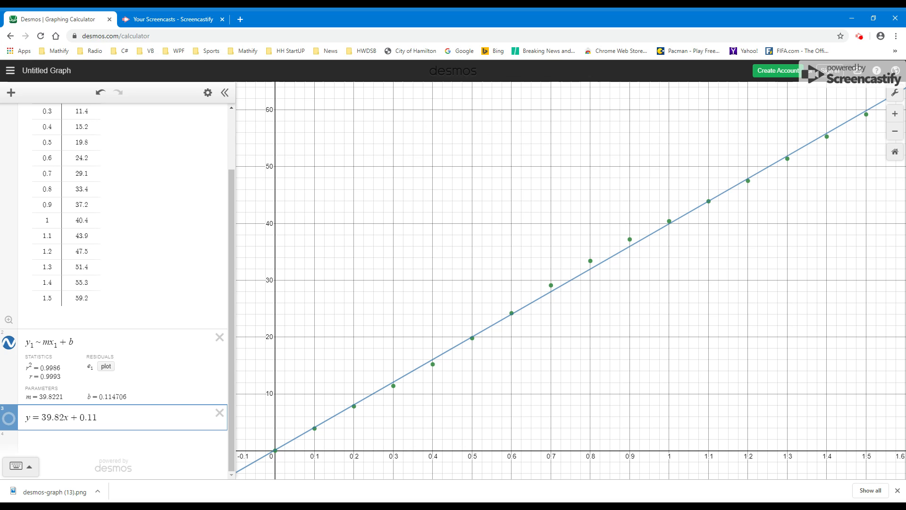
Graph the horizontal line y = 25 in a new expression and show the coordinates where it crosses the regression line
click(89, 442)
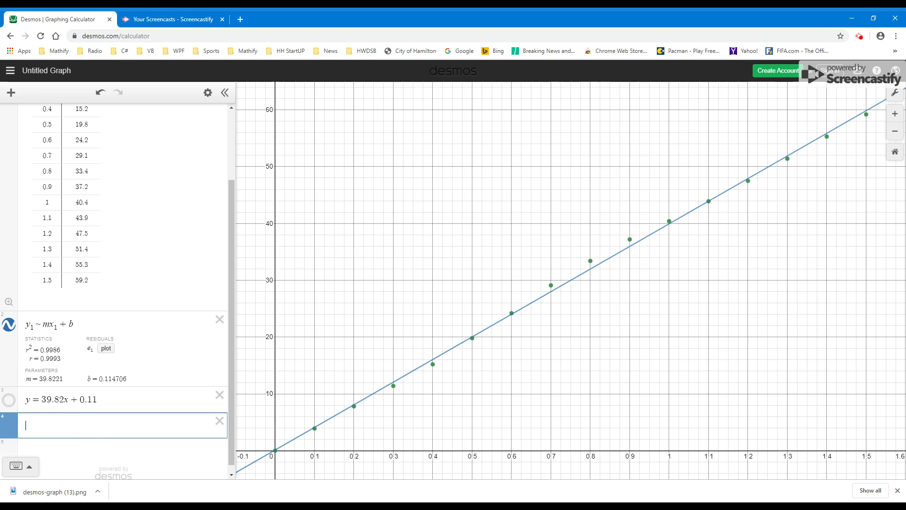
text(y = 0.2)
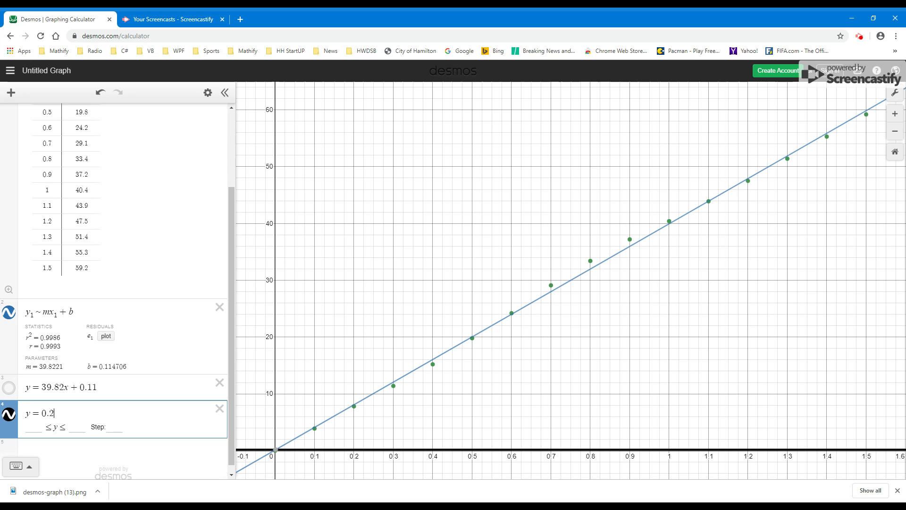
text(5)
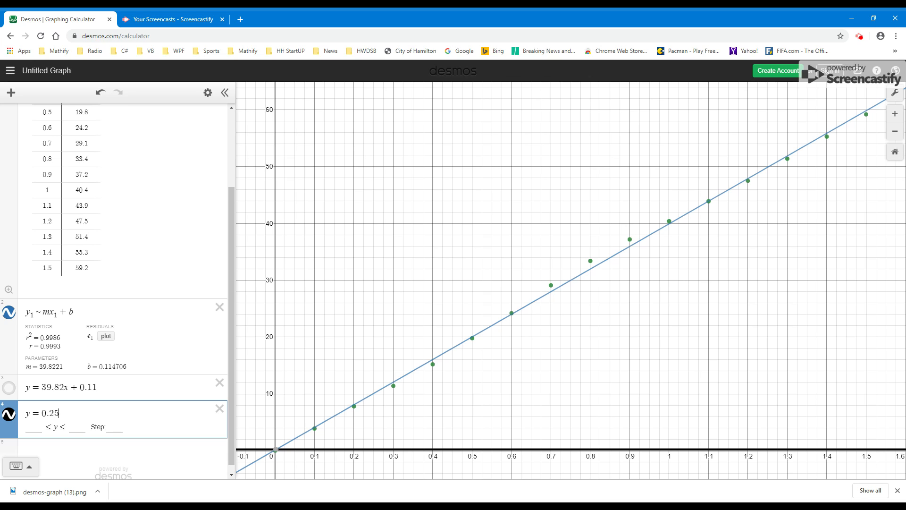
key(BackSpace)
key(BackSpace)
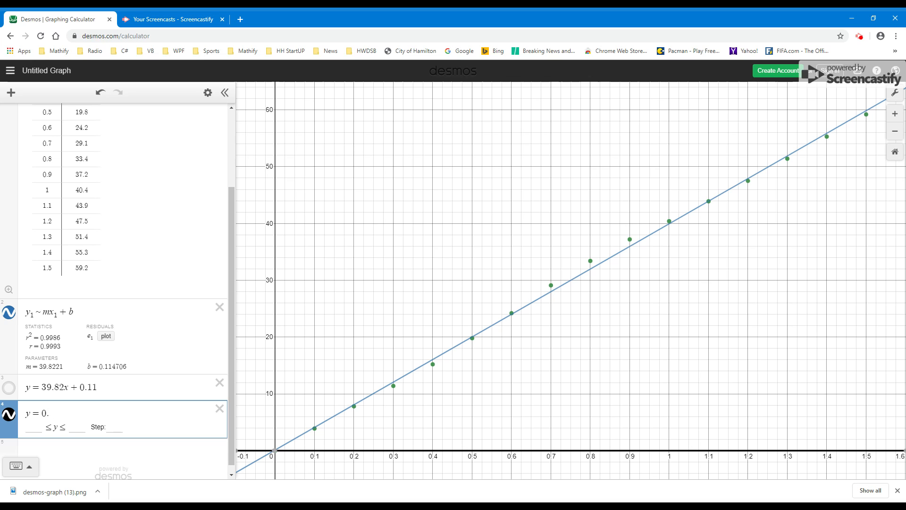
key(BackSpace)
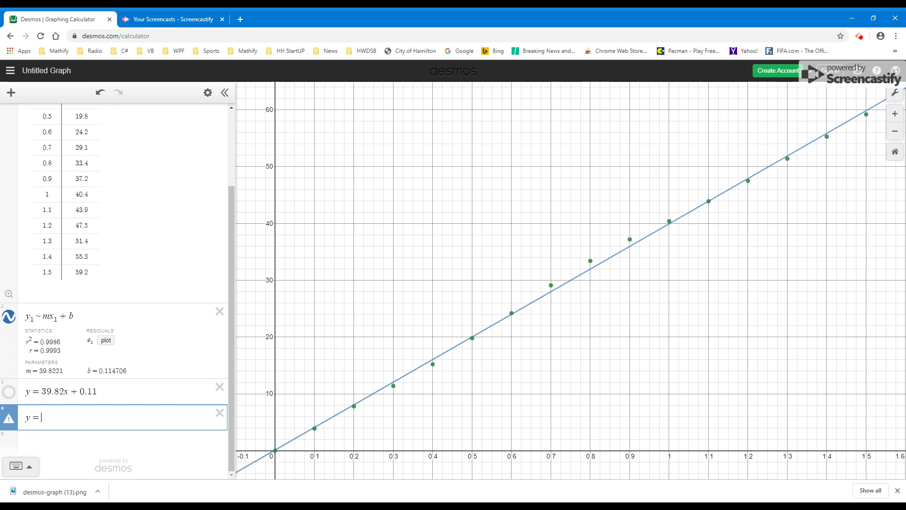
text(25)
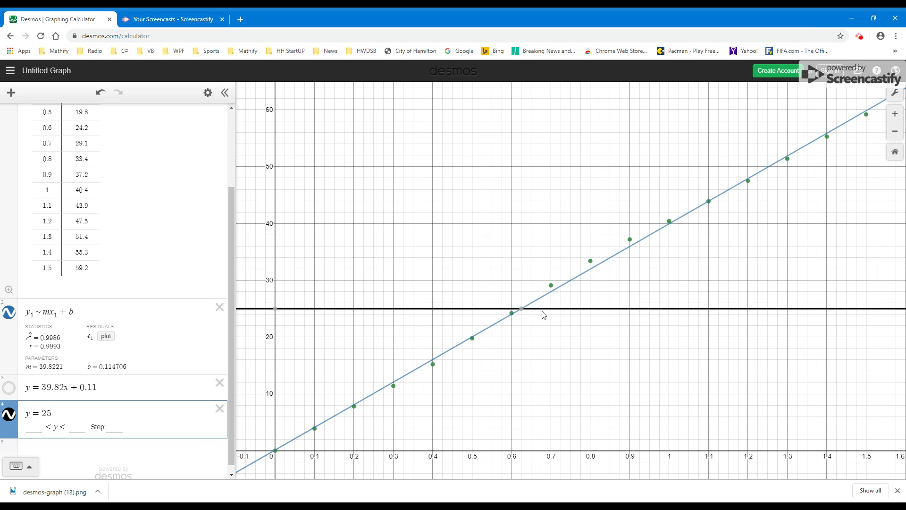
click(523, 311)
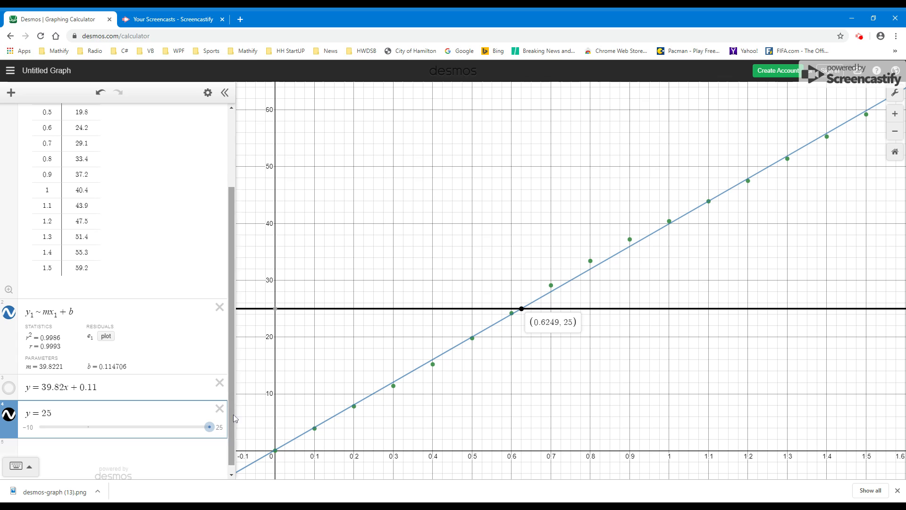
Delete the y = 25 expression and begin an expression for x in the empty row below y = 39.82x + 0.11
click(220, 409)
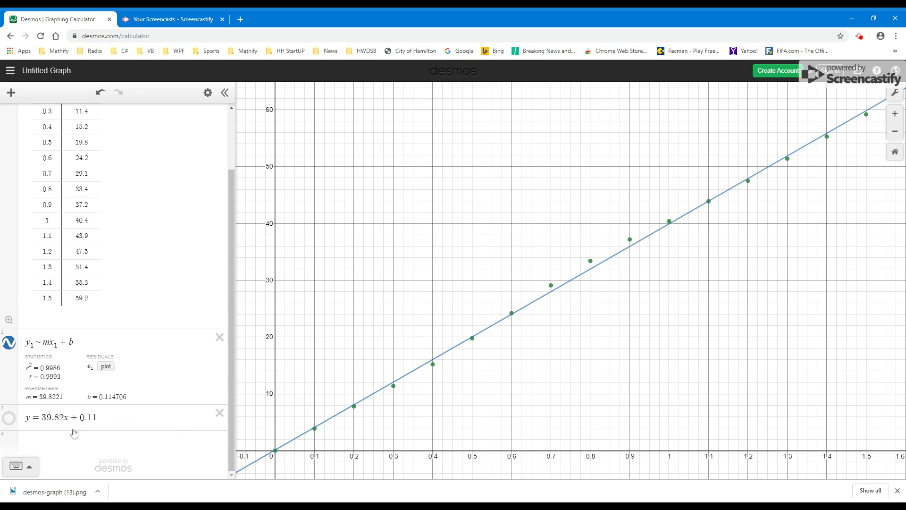
click(60, 439)
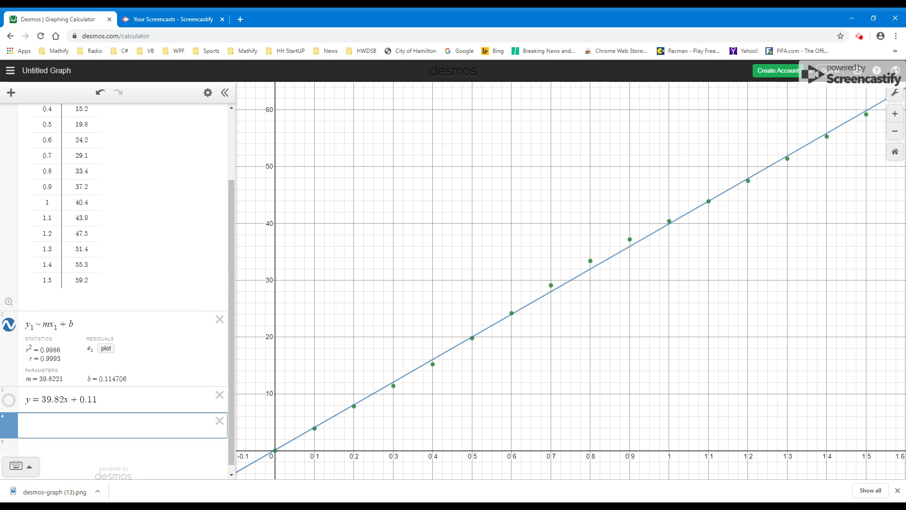
text(x=)
text(0)
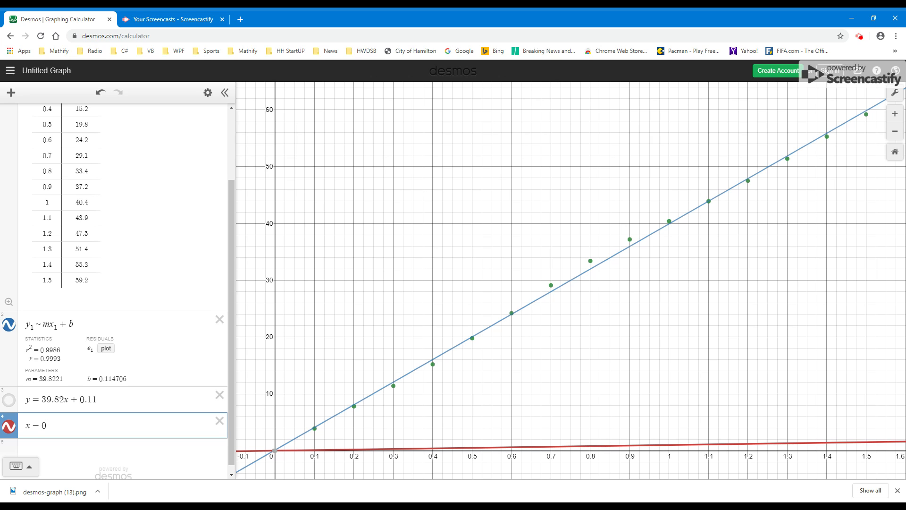
text(.25)
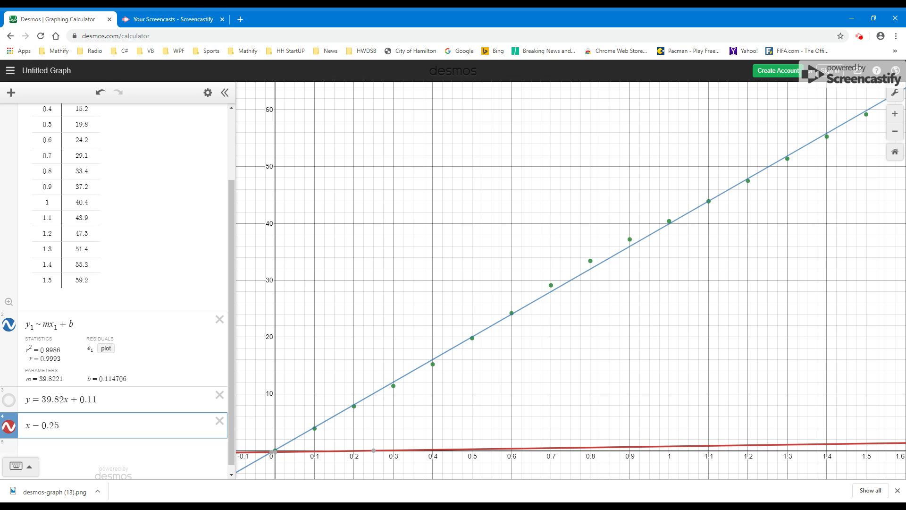
key(BackSpace)
key(BackSpace)
key(BackSpace)
key(BackSpace)
key(BackSpace)
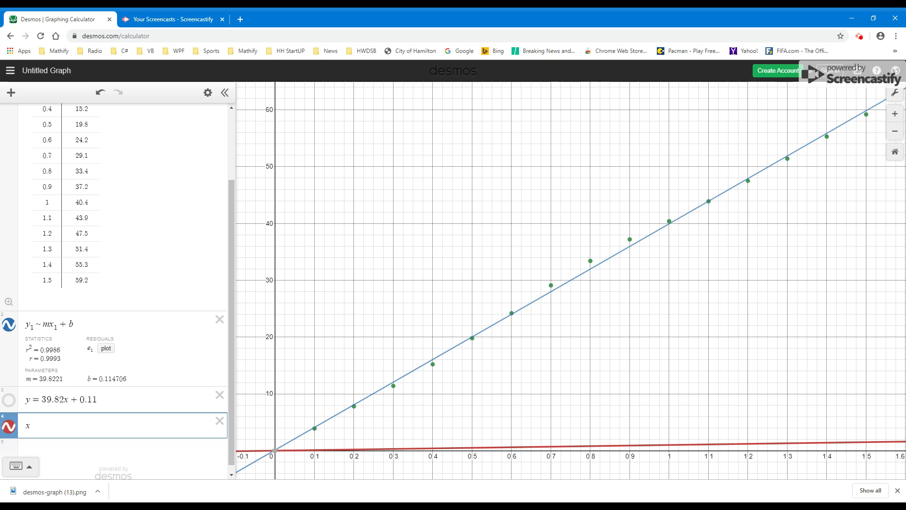
text(o.25)
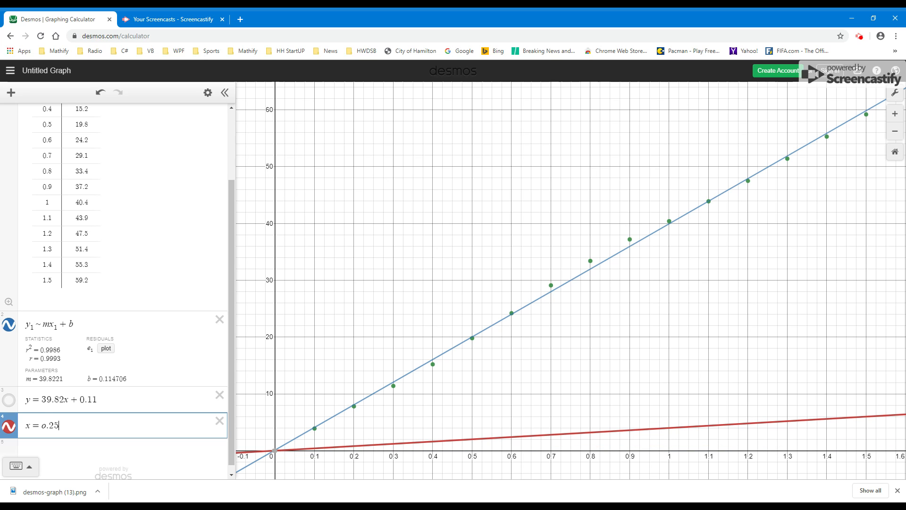
key(BackSpace)
key(BackSpace)
key(BackSpace)
key(BackSpace)
Complete the expression as the vertical line x = 0.25 and show the coordinates where it crosses the regression line
text(0)
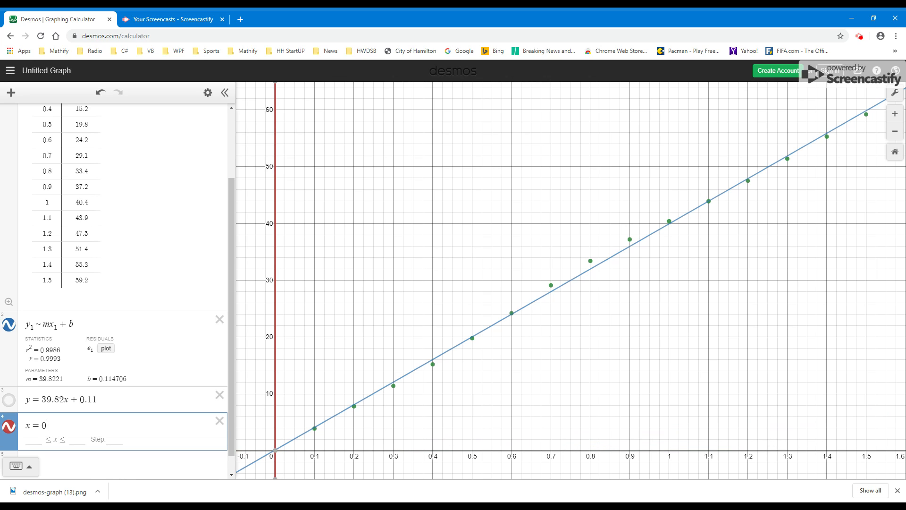
text(.2)
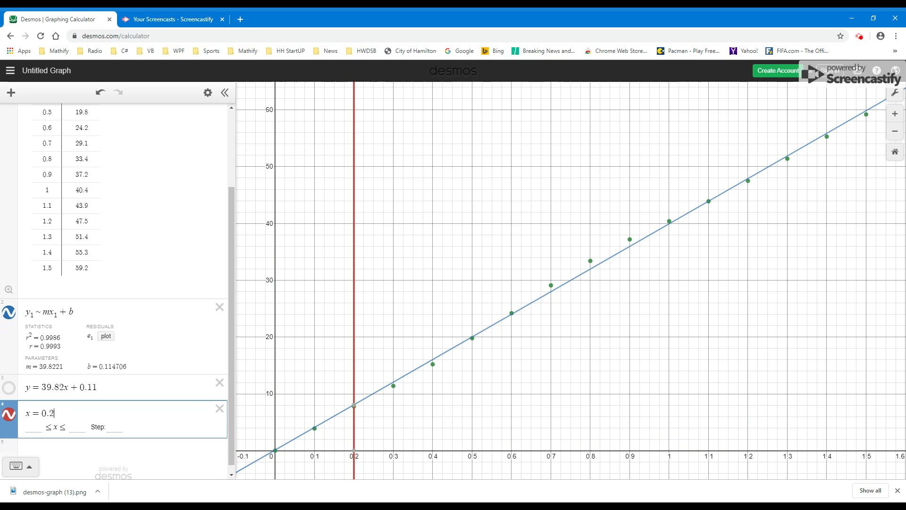
text(5)
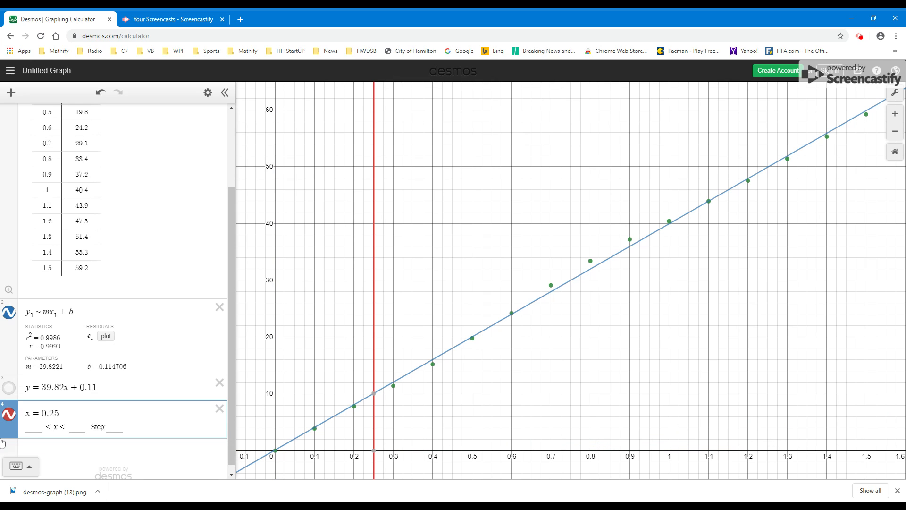
click(374, 394)
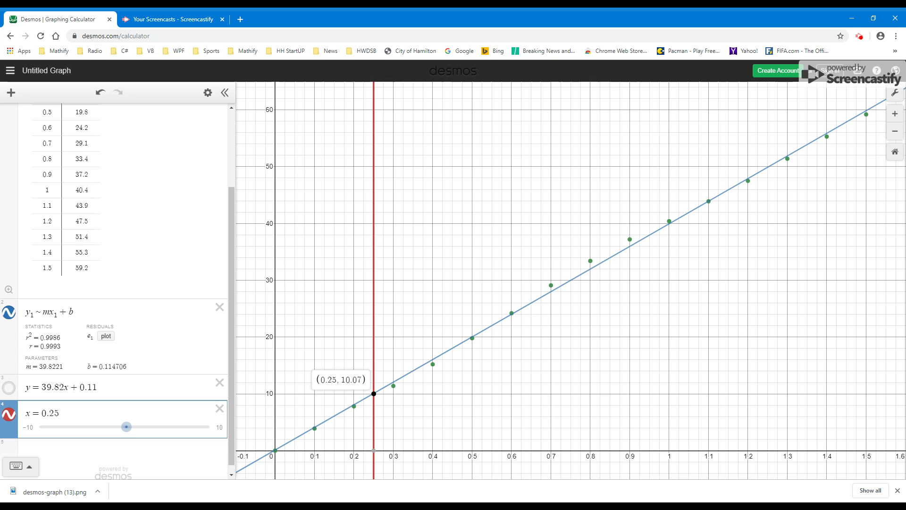
Delete the vertical line, graph x = 0.25 again in a new expression, and show its intersection with the regression line
click(219, 409)
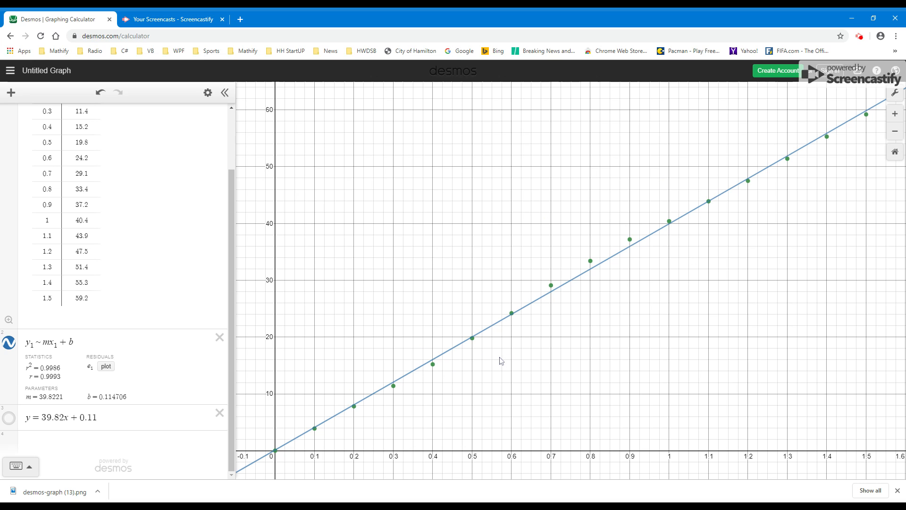
click(127, 447)
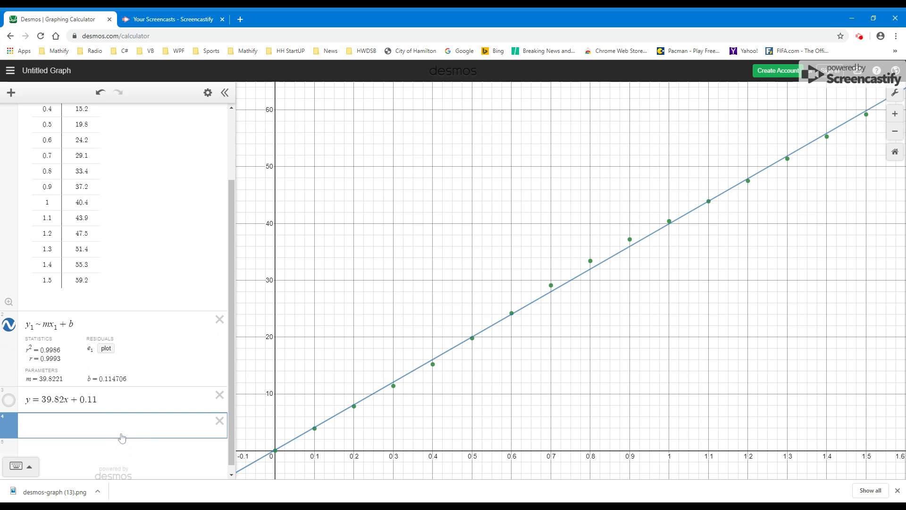
text(x = 0.25)
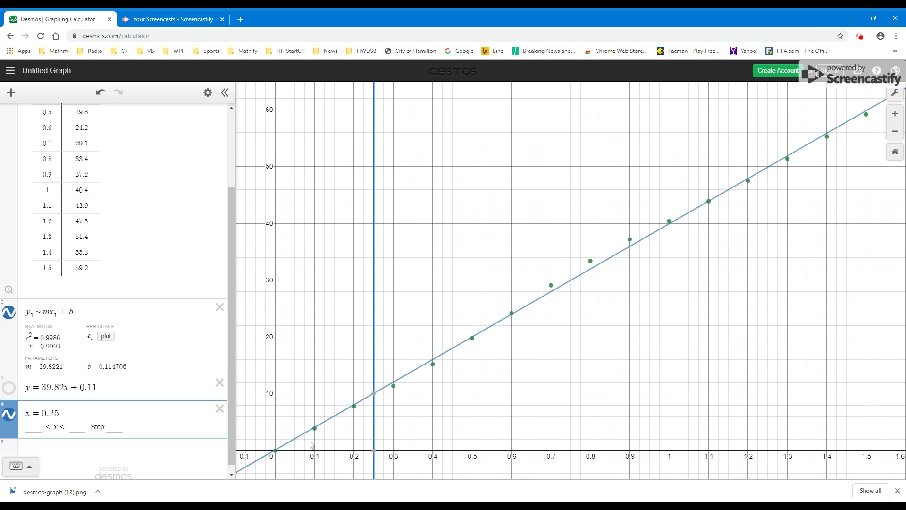
click(375, 396)
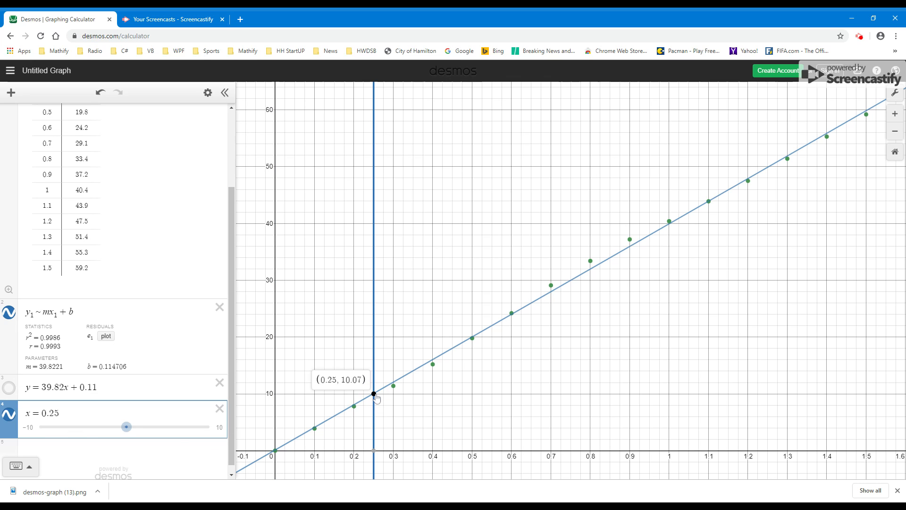
Replace the x = 0.25 expression with the horizontal line y = 25 and show the coordinates where it crosses the regression line
click(219, 409)
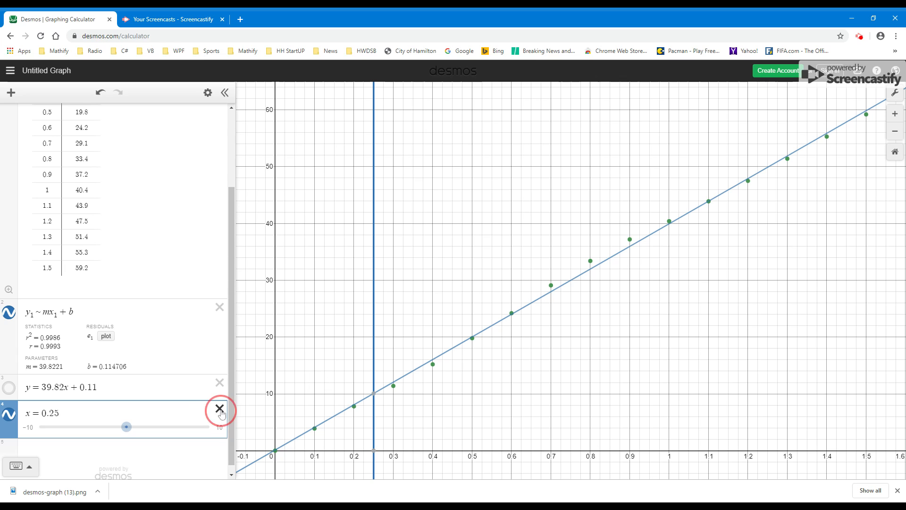
click(54, 441)
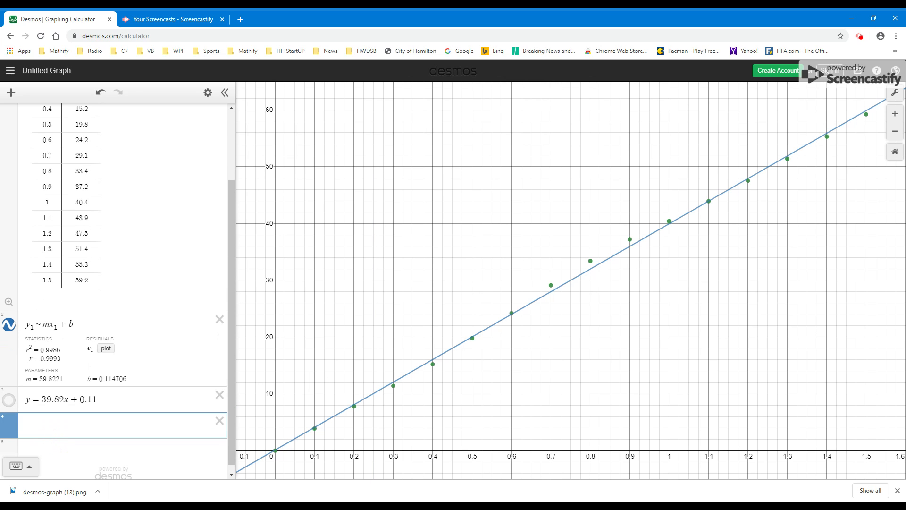
text(y = 25)
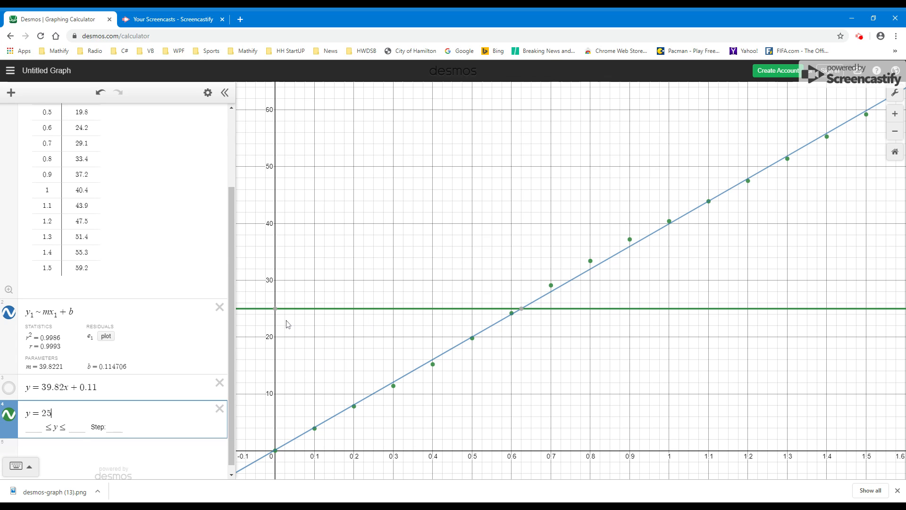
click(523, 311)
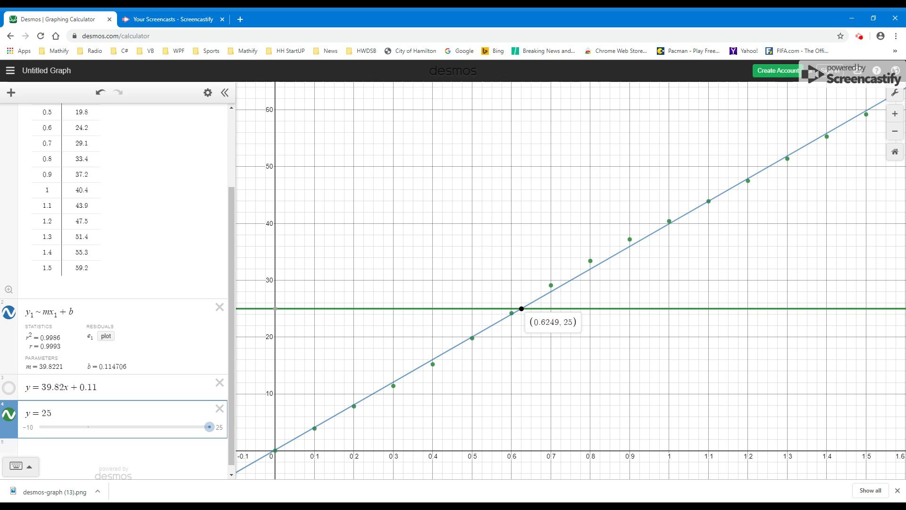
Delete the y = 25 expression and open the image export options for sharing the graph
click(220, 409)
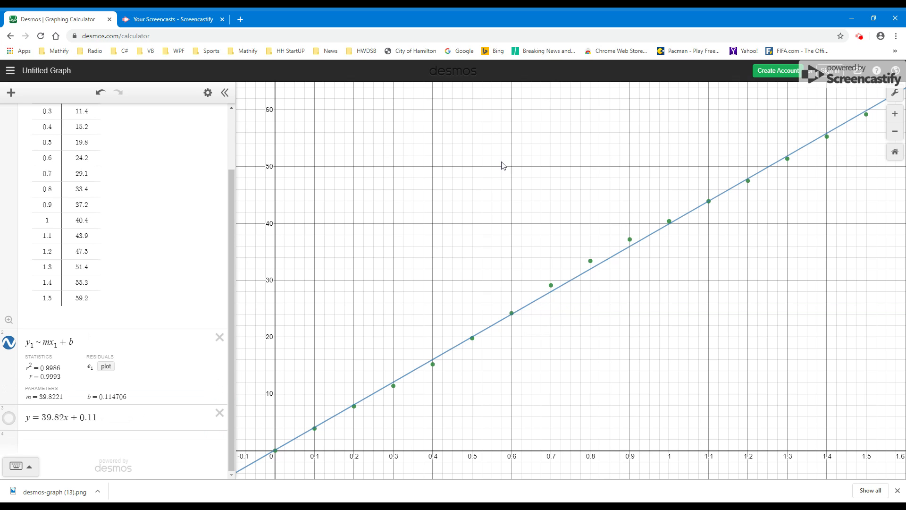
click(859, 71)
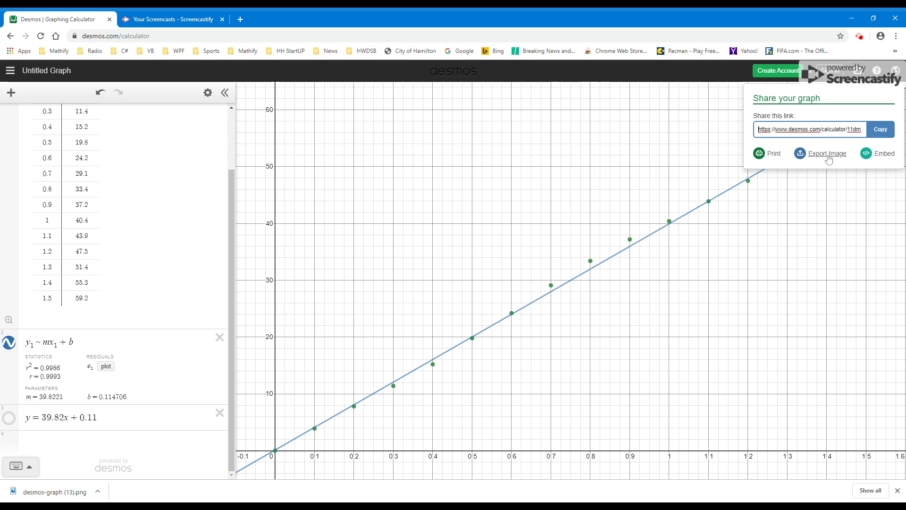
click(830, 159)
Preview the Medium, Thick and Thin line thicknesses for the exported graph, finishing on Thick
click(558, 244)
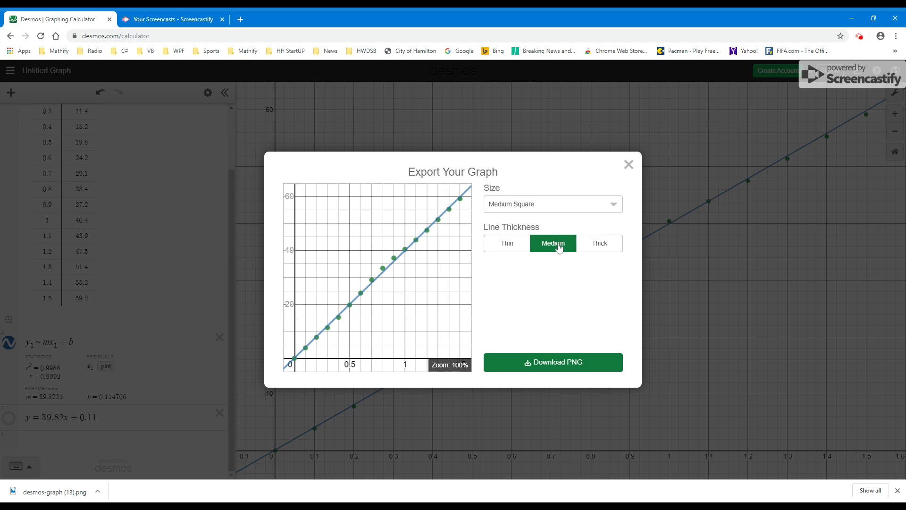
click(605, 245)
click(560, 246)
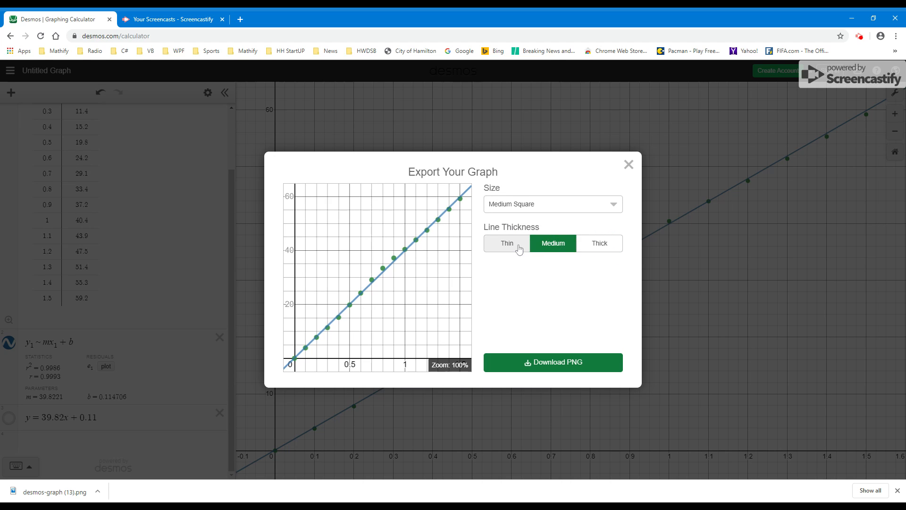
click(519, 249)
click(567, 246)
click(597, 246)
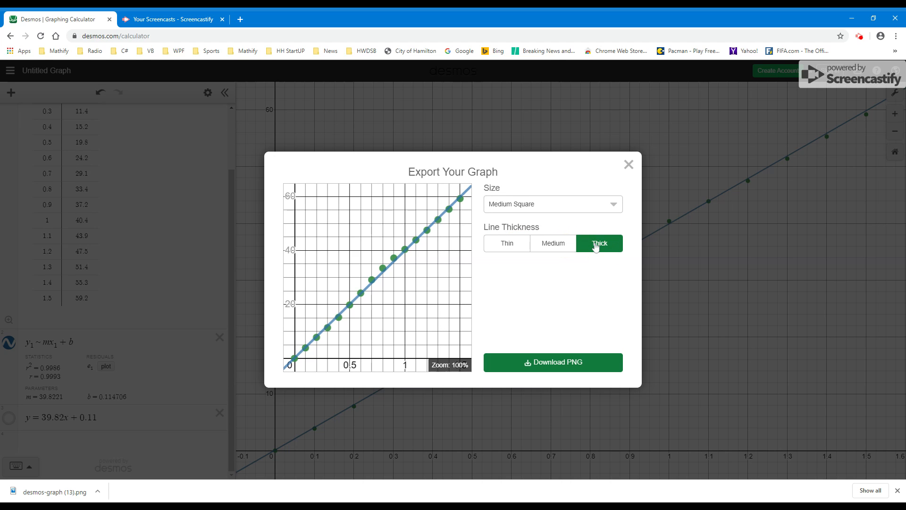
Preview the Large Rectangle and Large Square export sizes, and close the export options without downloading the image
click(613, 205)
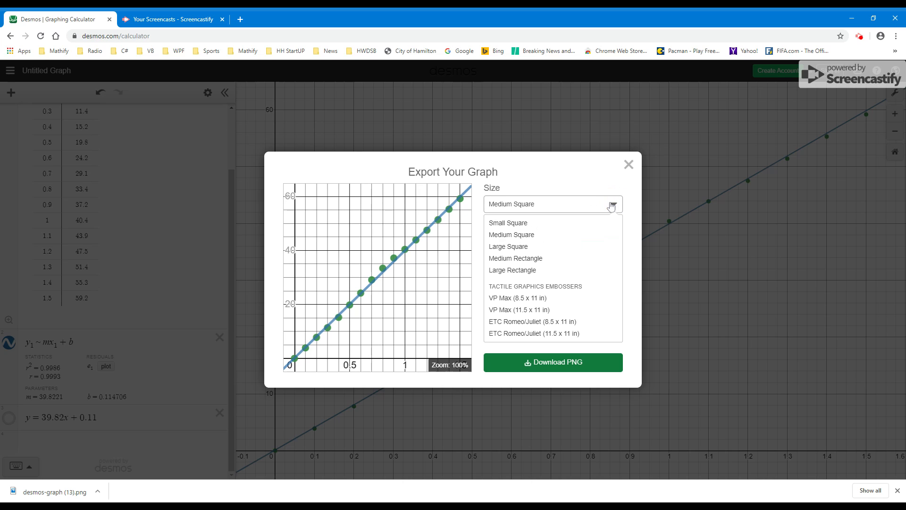
click(530, 270)
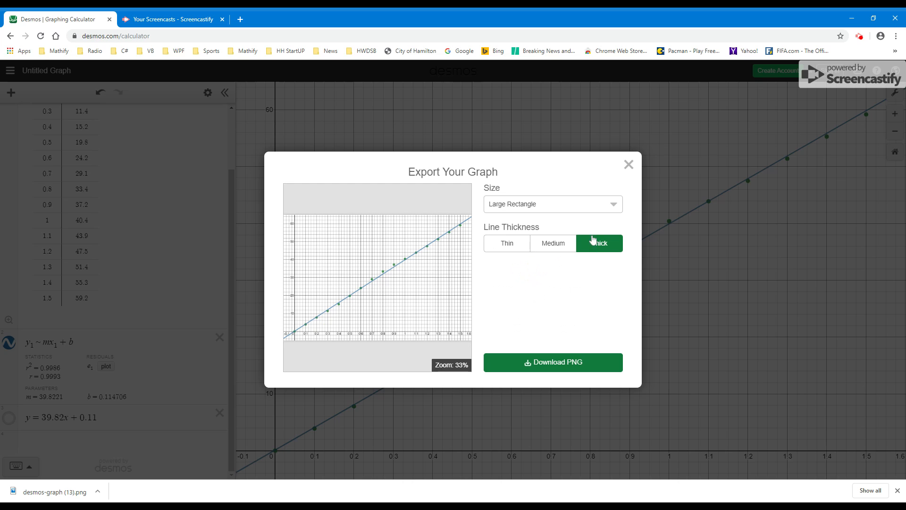
click(614, 205)
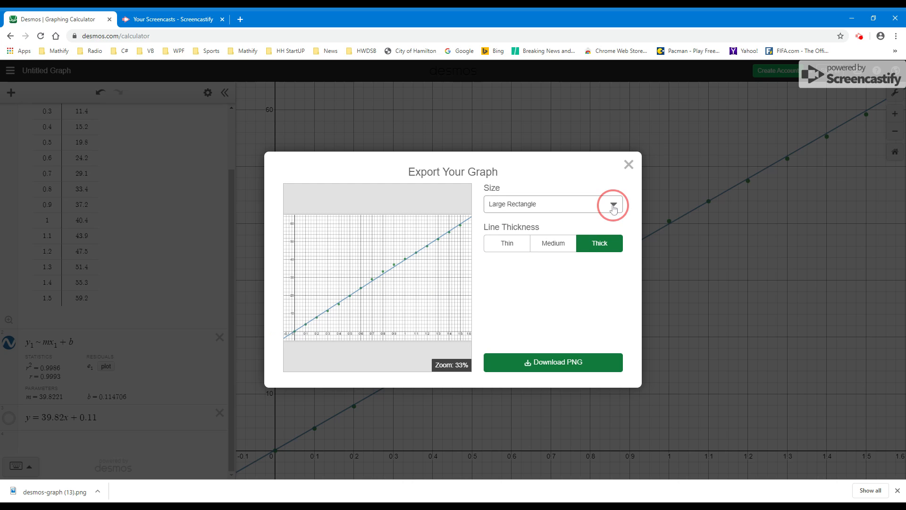
click(522, 247)
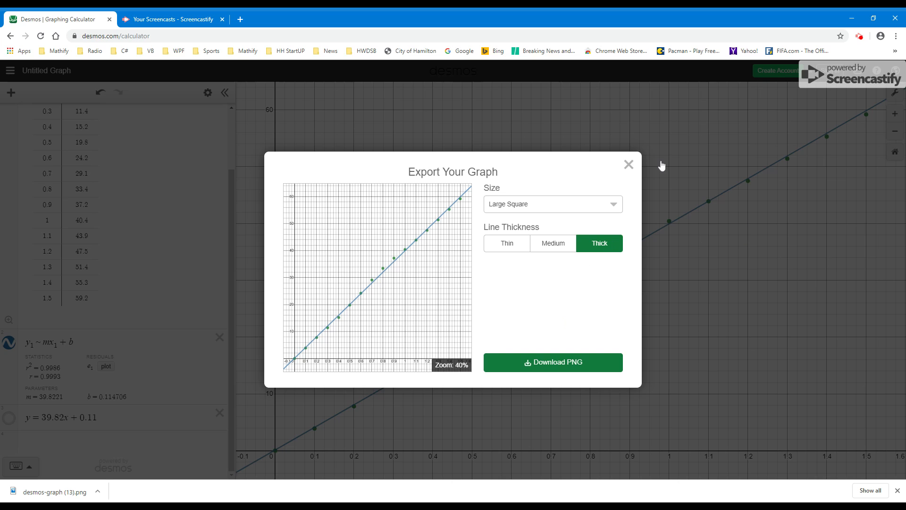
click(629, 164)
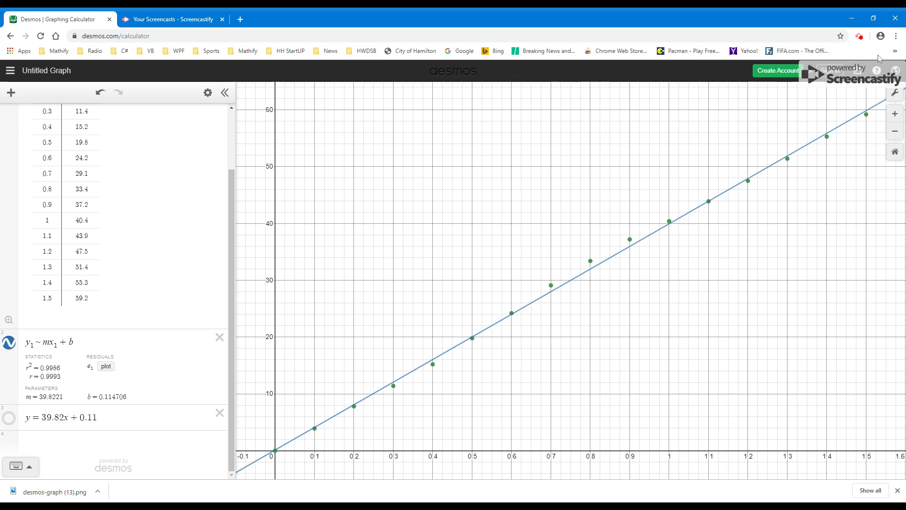